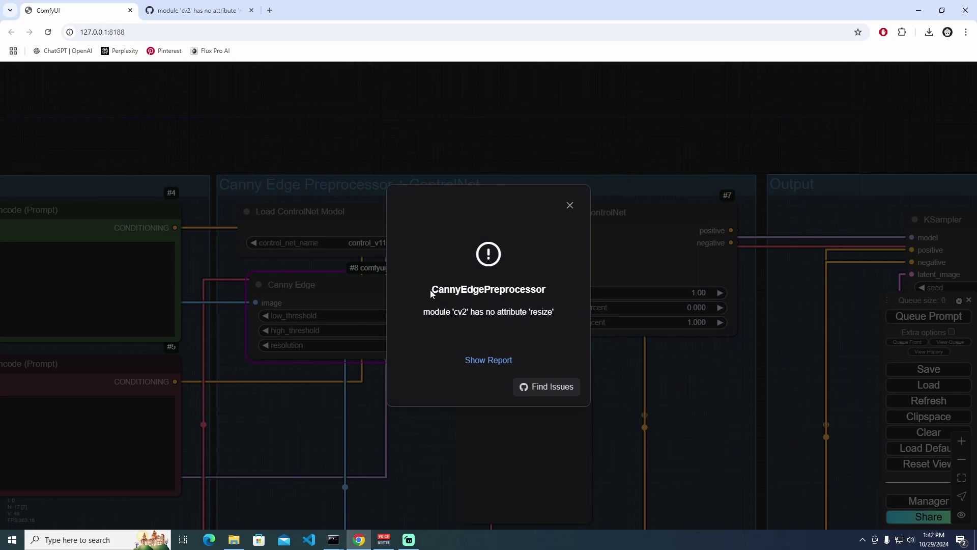
Highlight the Canny error message text, including the missing cv2 module name
{"action": "left_click_drag", "start_coordinate": [430, 290], "coordinate": [531, 290]}
{"action": "left_click", "coordinate": [528, 311]}
{"action": "left_click_drag", "start_coordinate": [432, 289], "coordinate": [539, 290]}
{"action": "left_click", "coordinate": [443, 314]}
{"action": "double_click", "coordinate": [462, 313]}
{"action": "left_click", "coordinate": [508, 313]}
{"action": "triple_click", "coordinate": [540, 313]}
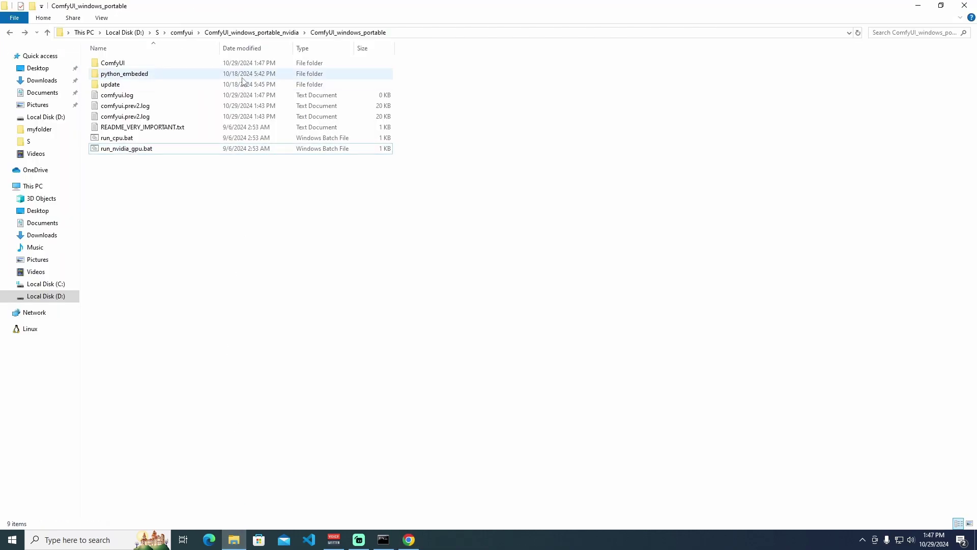
Open python_embeded\Lib\site-packages in File Explorer
{"action": "double_click", "coordinate": [192, 76]}
{"action": "double_click", "coordinate": [252, 63]}
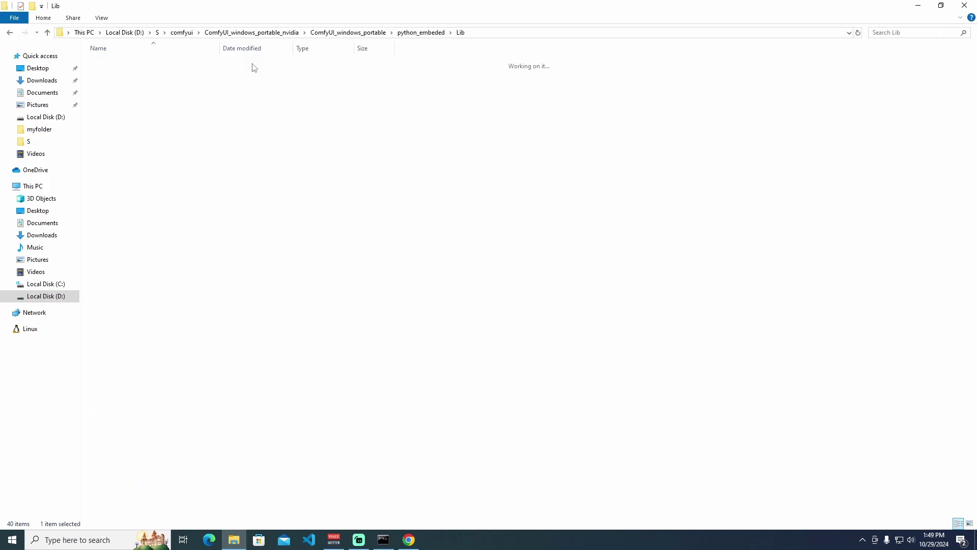
{"action": "double_click", "coordinate": [252, 64]}
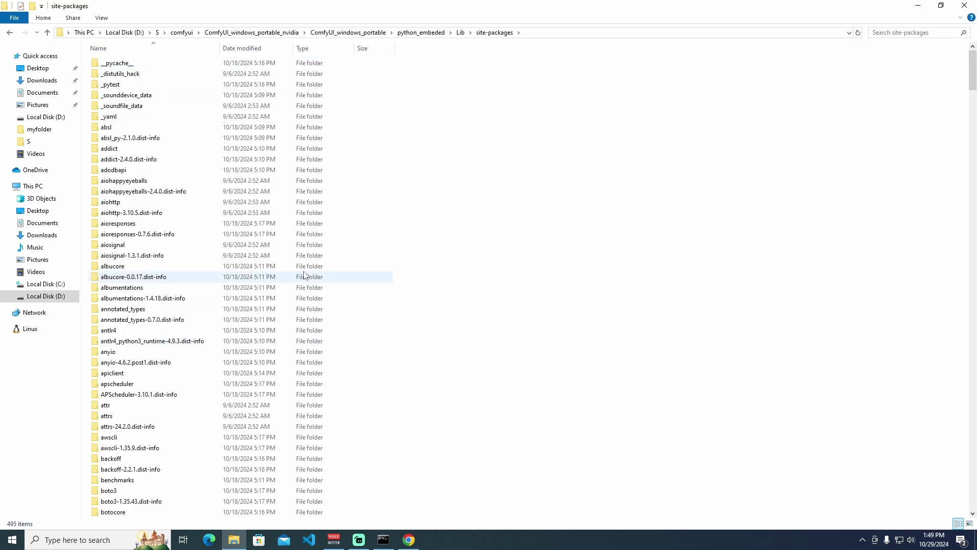
{"action": "scroll", "coordinate": [297, 269], "scroll_direction": "down", "scroll_amount": 10}
{"action": "scroll", "coordinate": [296, 269], "scroll_direction": "down", "scroll_amount": 5}
{"action": "scroll", "coordinate": [296, 269], "scroll_direction": "down", "scroll_amount": 5}
{"action": "scroll", "coordinate": [297, 269], "scroll_direction": "down", "scroll_amount": 5}
{"action": "scroll", "coordinate": [297, 269], "scroll_direction": "down", "scroll_amount": 5}
{"action": "scroll", "coordinate": [296, 269], "scroll_direction": "down", "scroll_amount": 5}
{"action": "scroll", "coordinate": [296, 269], "scroll_direction": "up", "scroll_amount": 5}
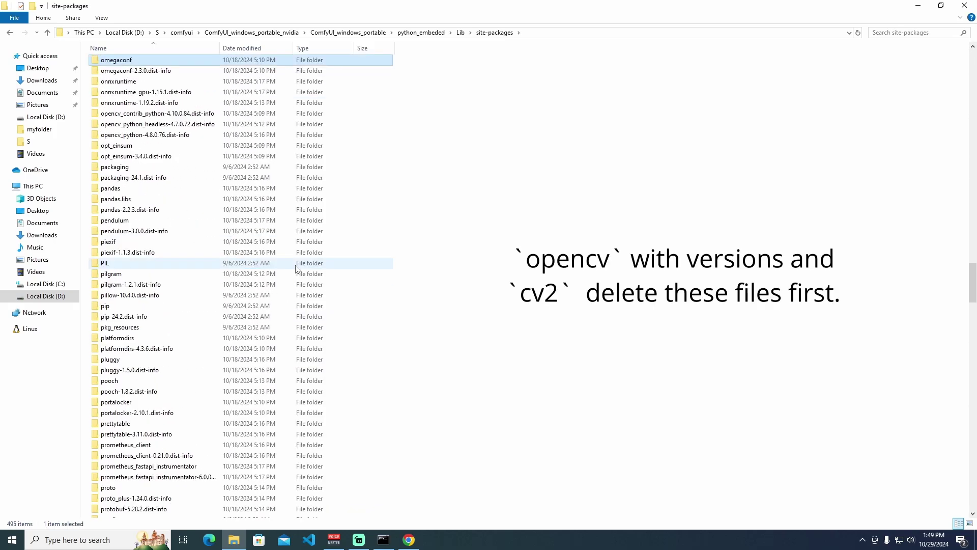
Select the three opencv dist-info folders, including opencv_python_headless and opencv_python-4.8.0.76
{"action": "key", "text": "Up"}
{"action": "key", "text": "Down"}
{"action": "key", "text": "Down"}
{"action": "key", "text": "Down"}
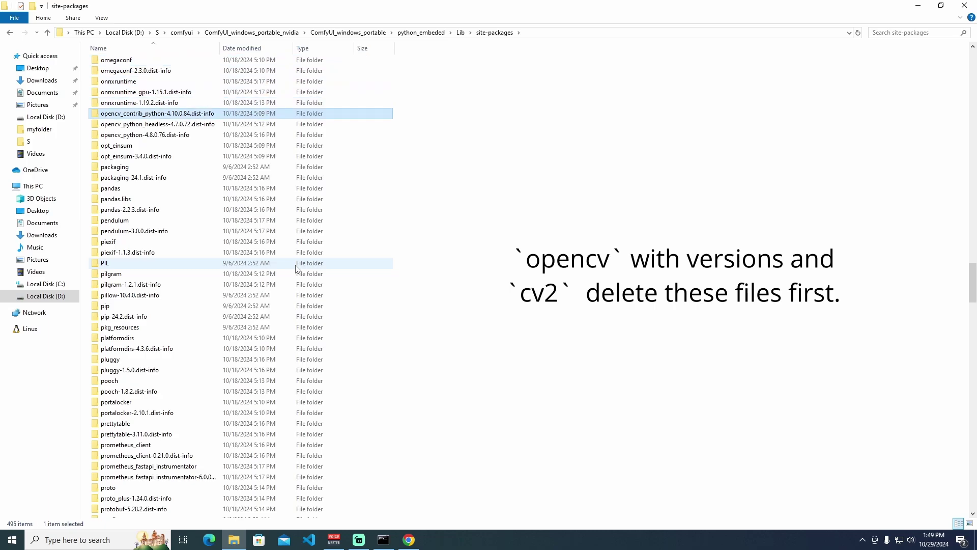
{"action": "key", "text": "ctrl+plus"}
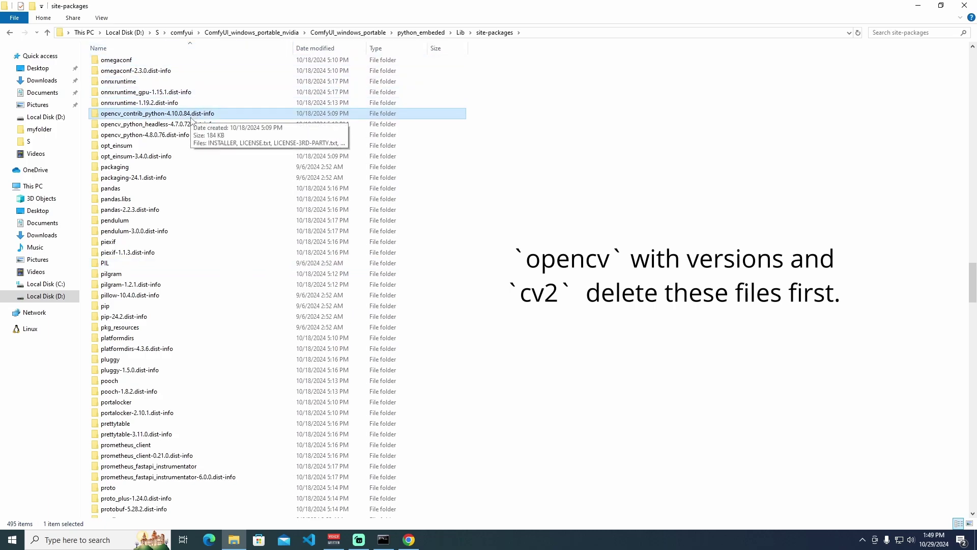
{"action": "left_click", "coordinate": [193, 124]}
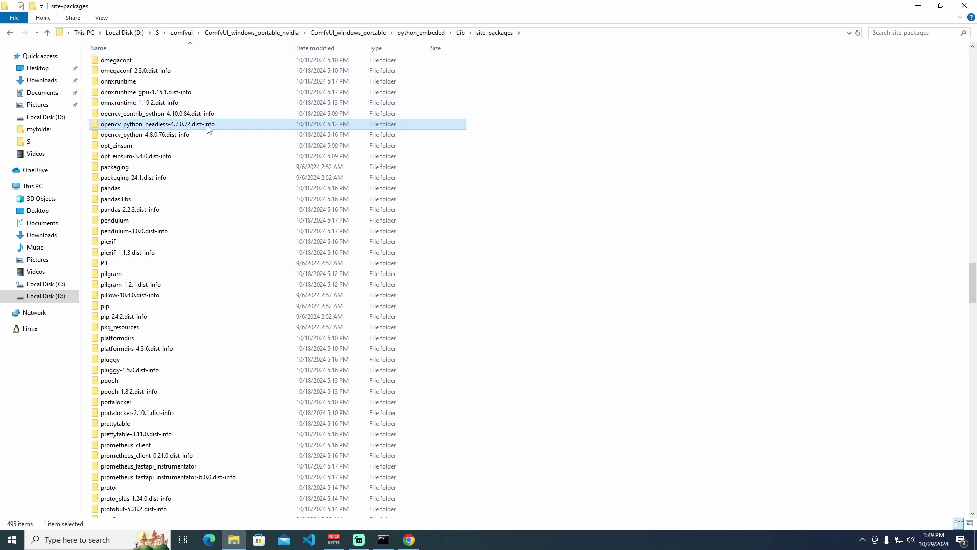
{"action": "left_click", "coordinate": [155, 136]}
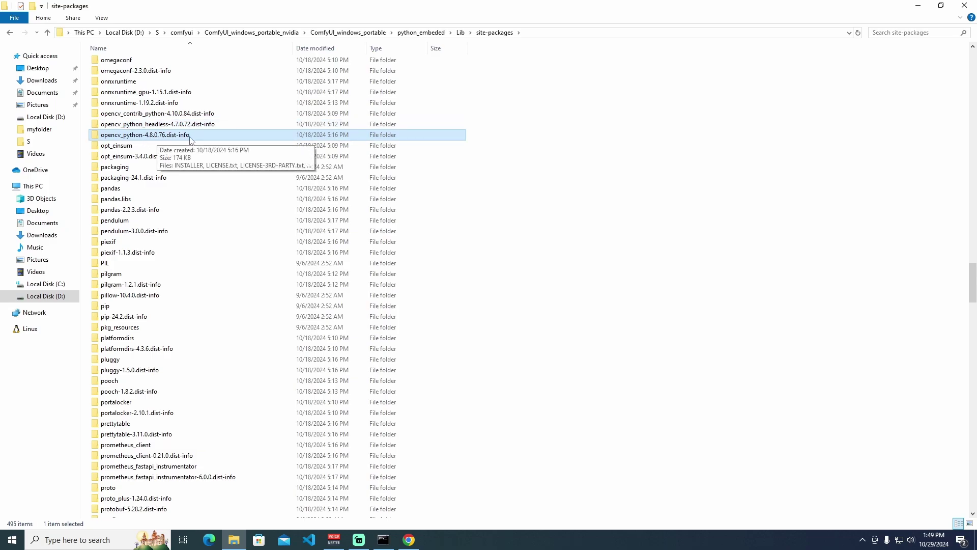
{"action": "left_click", "coordinate": [229, 114], "text": "shift"}
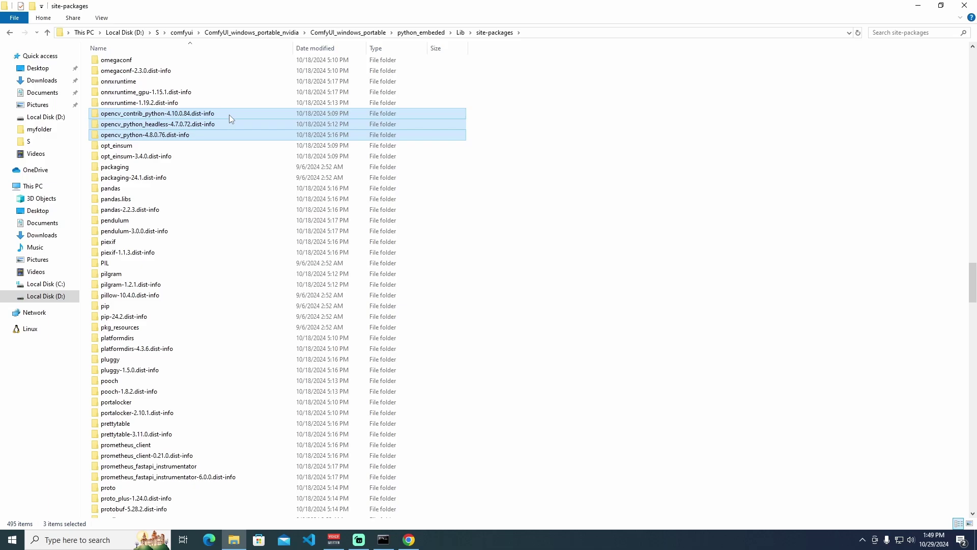
Permanently delete the selected opencv folders and return to ComfyUI_windows_portable
{"action": "key", "text": "shift+Delete"}
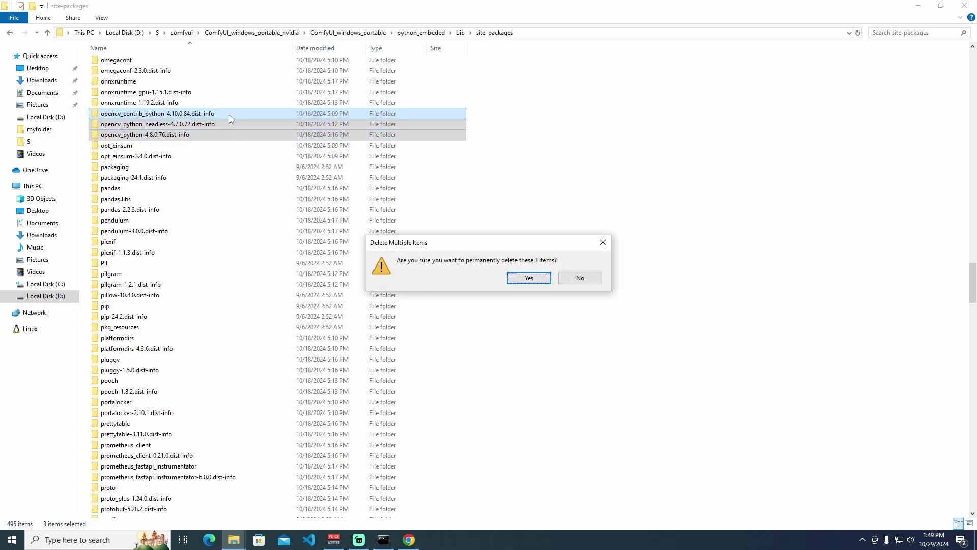
{"action": "key", "text": "Return"}
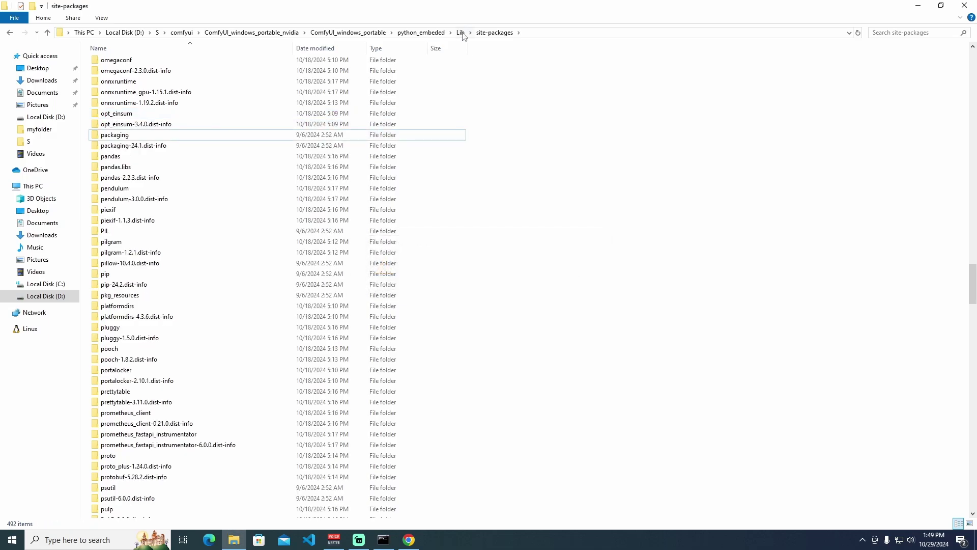
{"action": "left_click", "coordinate": [352, 32]}
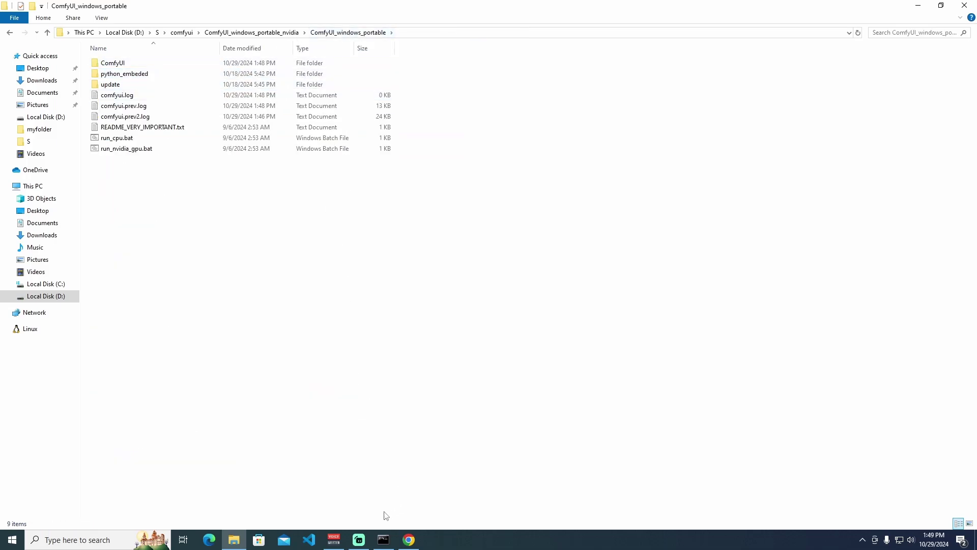
Reload ComfyUI and pip-install opencv-python through the Manager
{"action": "left_click", "coordinate": [409, 540]}
{"action": "left_click", "coordinate": [48, 32]}
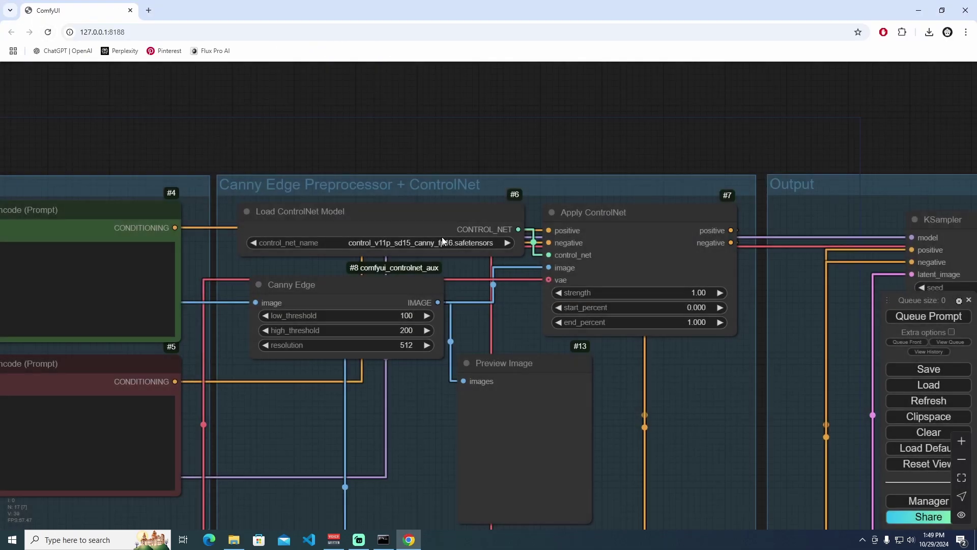
{"action": "left_click", "coordinate": [929, 501]}
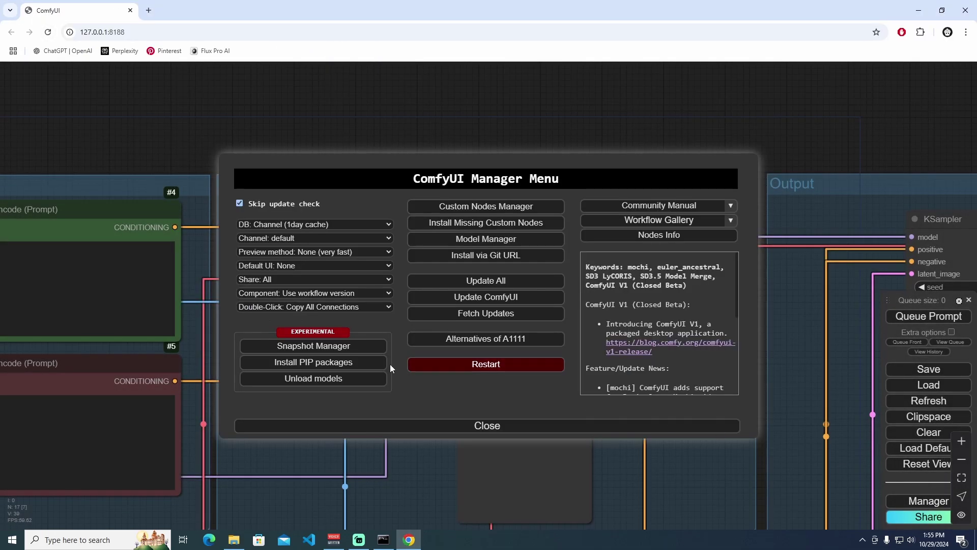
{"action": "left_click", "coordinate": [330, 366]}
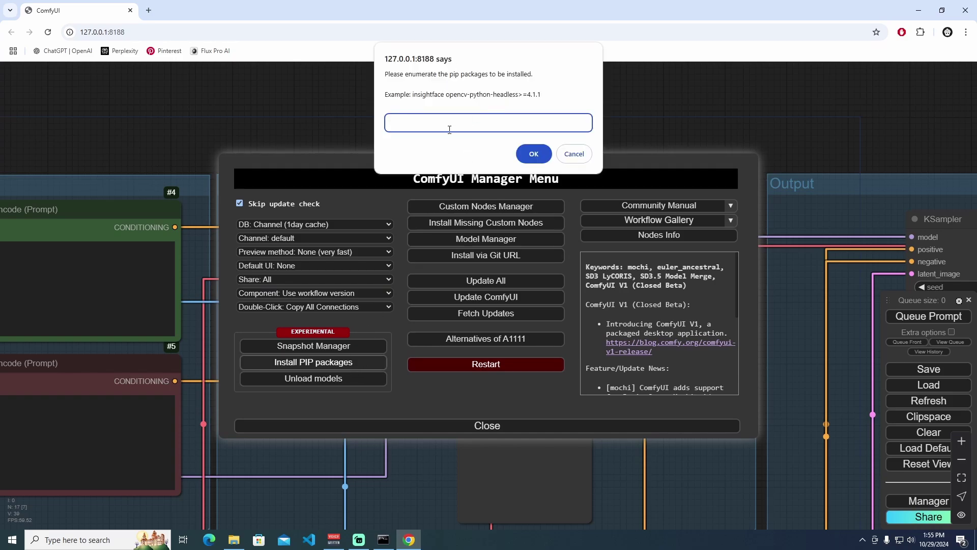
{"action": "type", "text": "opencv-p"}
{"action": "type", "text": "ython"}
{"action": "key", "text": "Return"}
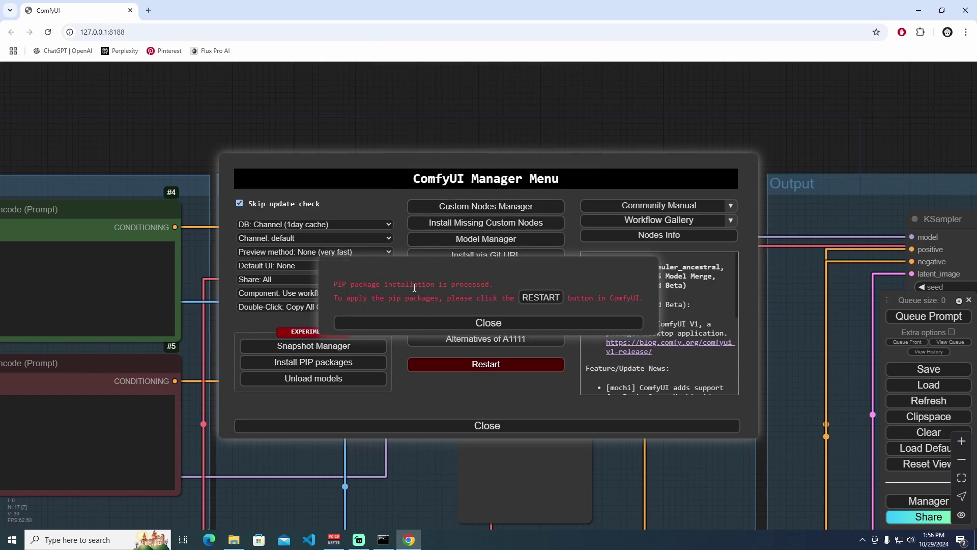
Restart the ComfyUI server to apply the opencv-python install
{"action": "key", "text": "alt+Tab"}
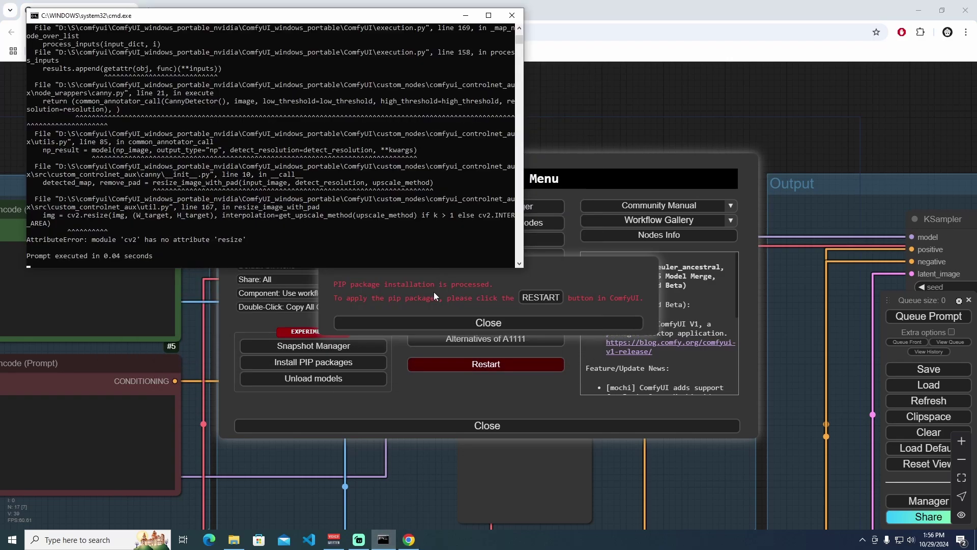
{"action": "left_click", "coordinate": [435, 301]}
{"action": "left_click", "coordinate": [541, 297]}
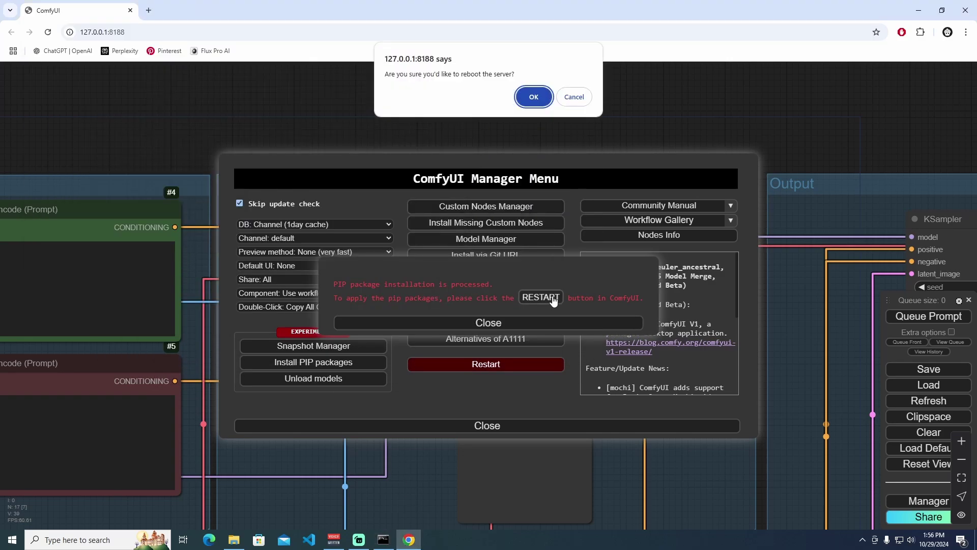
{"action": "left_click", "coordinate": [534, 97]}
Close the duplicate tab, queue the workflow, and centre the Canny edge Preview Image
{"action": "left_click", "coordinate": [372, 540]}
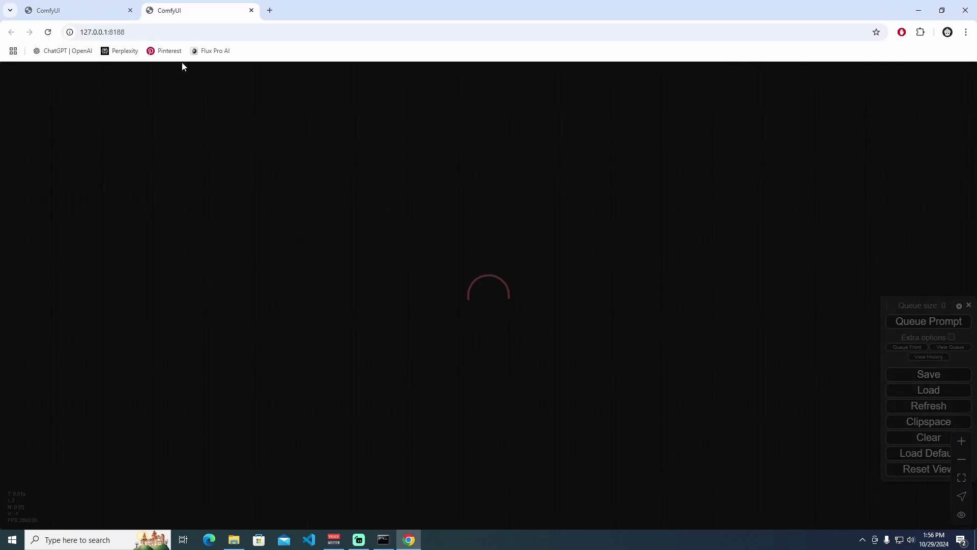
{"action": "key", "text": "ctrl+w"}
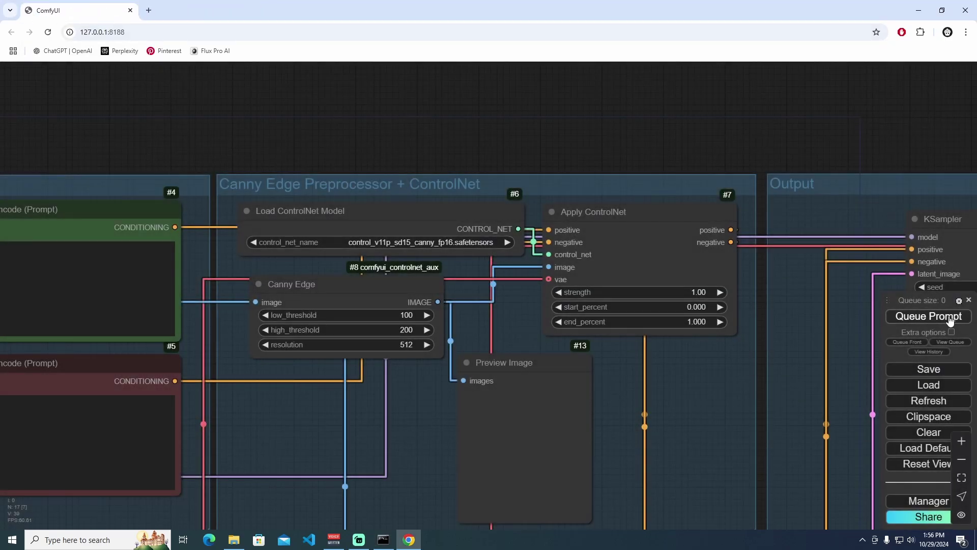
{"action": "left_click", "coordinate": [930, 317]}
{"action": "scroll", "coordinate": [511, 310], "scroll_direction": "down", "scroll_amount": 2}
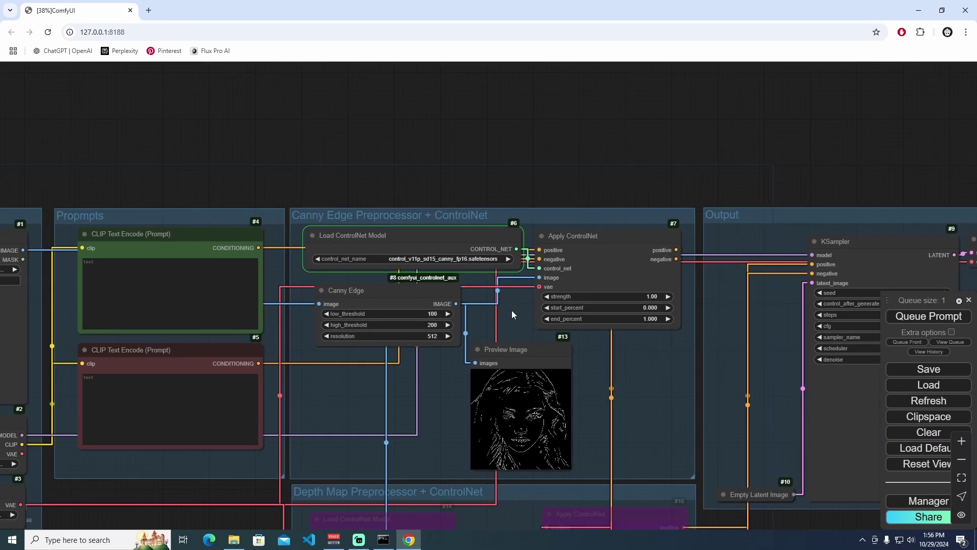
{"action": "left_click_drag", "start_coordinate": [512, 310], "coordinate": [424, 283]}
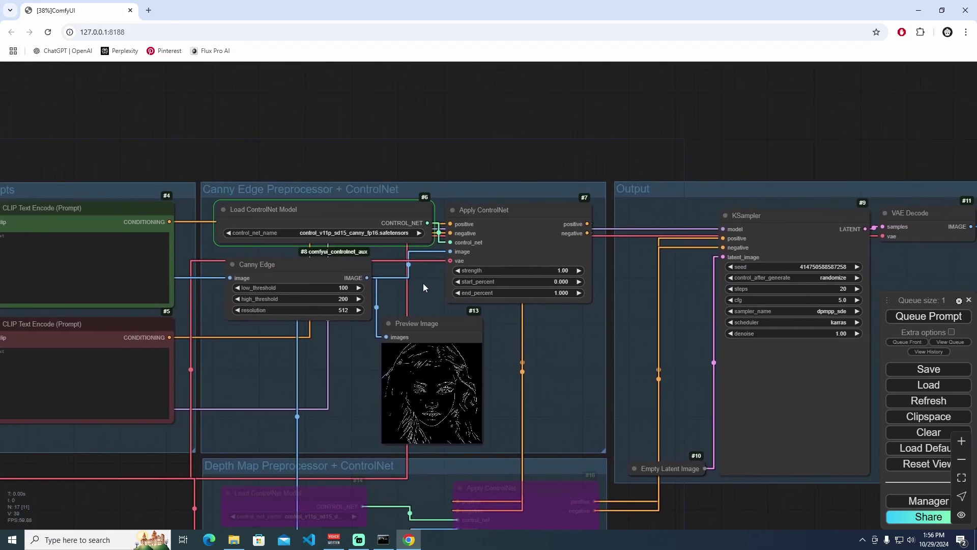